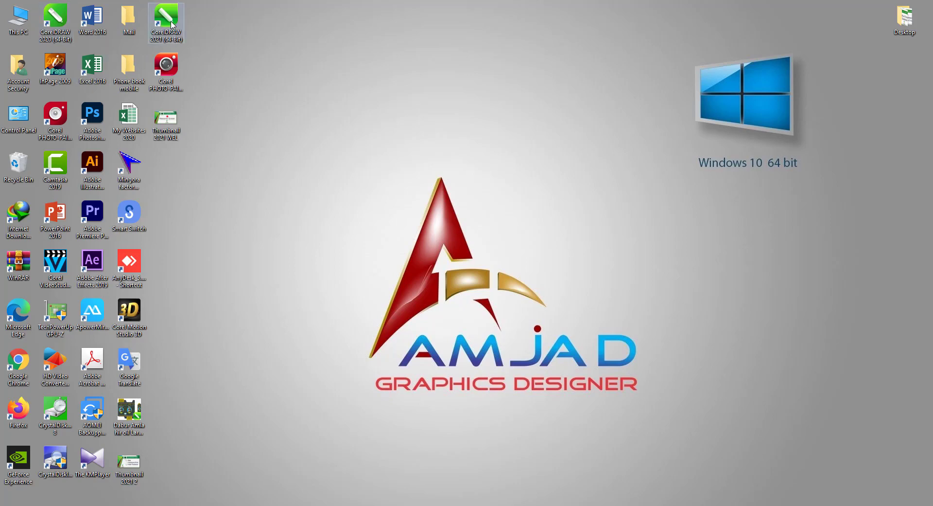
Launch CorelDRAW 2021 and look through the recent documents and samples on the welcome screen's Get Started page.
{"action": "double_click", "coordinate": [171, 24]}
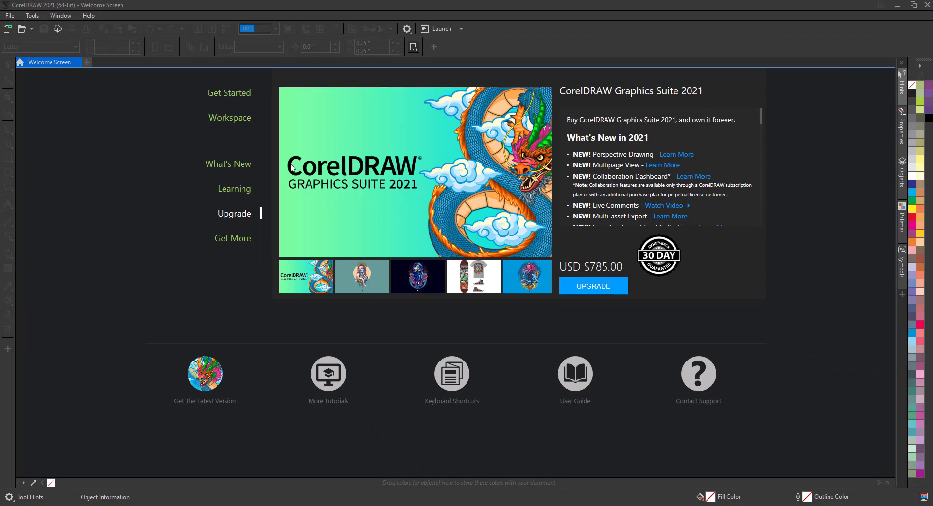
{"action": "left_click", "coordinate": [231, 96]}
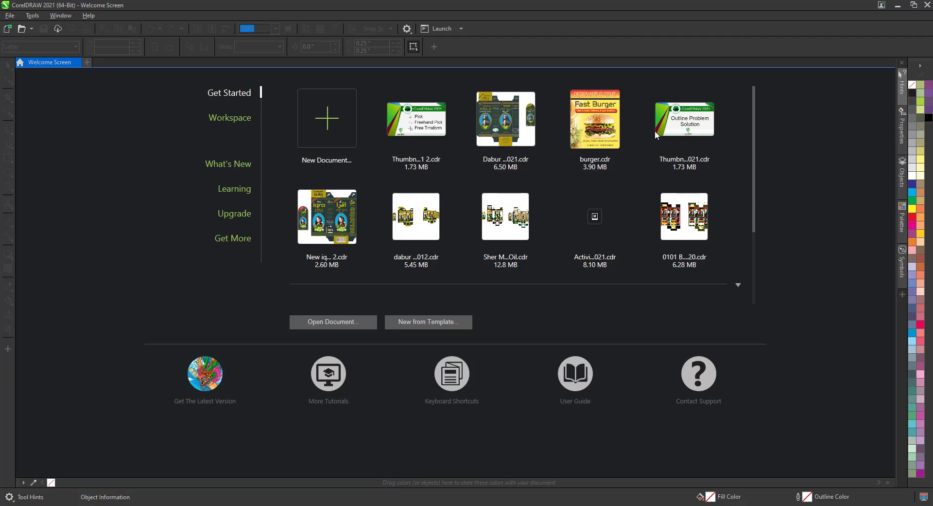
{"action": "mouse_move", "coordinate": [754, 227]}
{"action": "left_mouse_down"}
{"action": "mouse_move", "coordinate": [750, 284]}
{"action": "mouse_move", "coordinate": [741, 205]}
{"action": "left_mouse_up"}
{"action": "left_click_drag", "start_coordinate": [754, 197], "coordinate": [745, 253]}
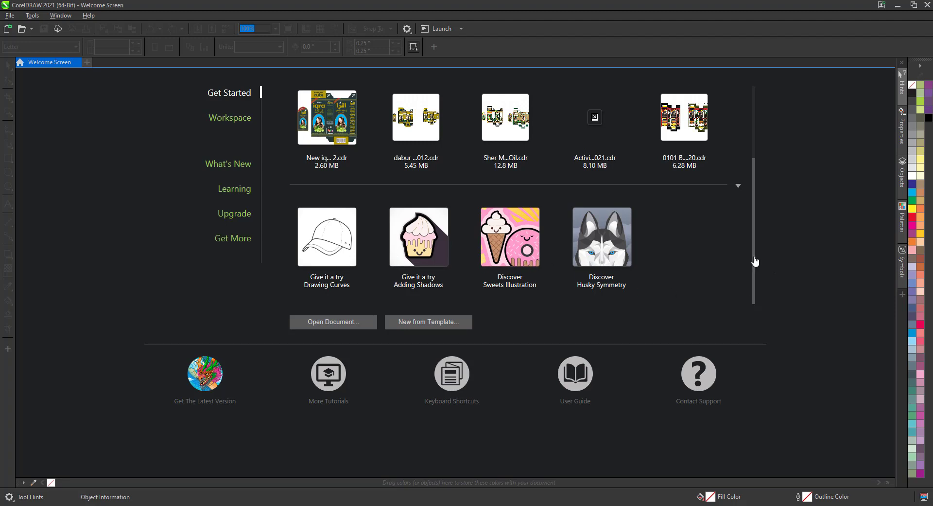
{"action": "left_click_drag", "start_coordinate": [752, 256], "coordinate": [752, 184]}
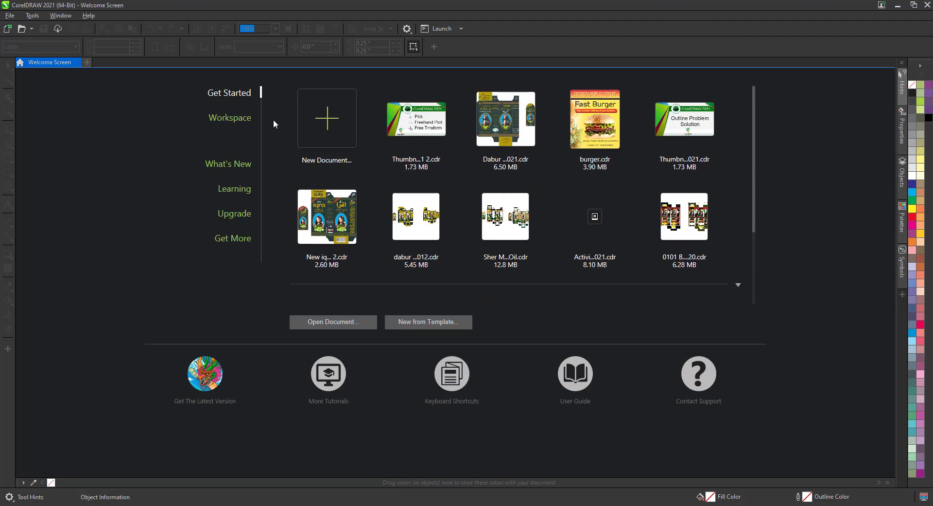
Review the available workspaces and the What's New articles on the welcome screen.
{"action": "left_click", "coordinate": [234, 121]}
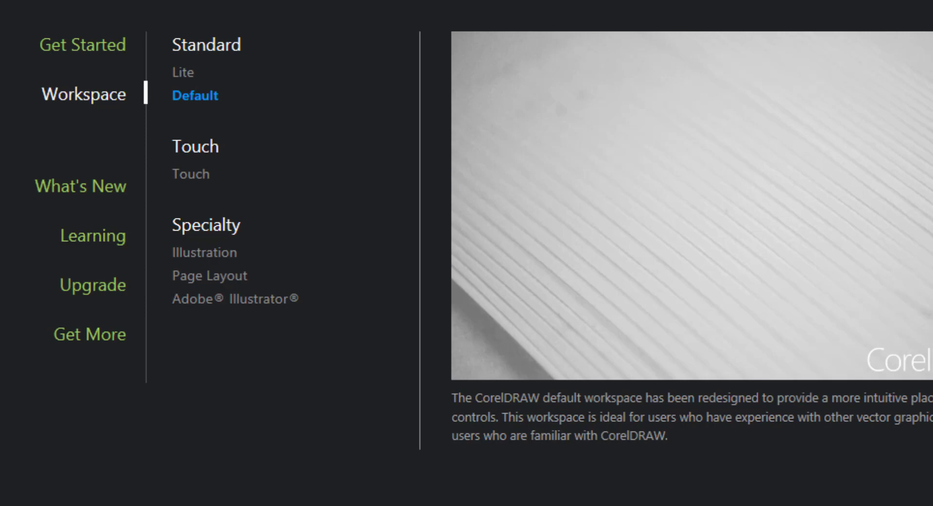
{"action": "left_click", "coordinate": [90, 191]}
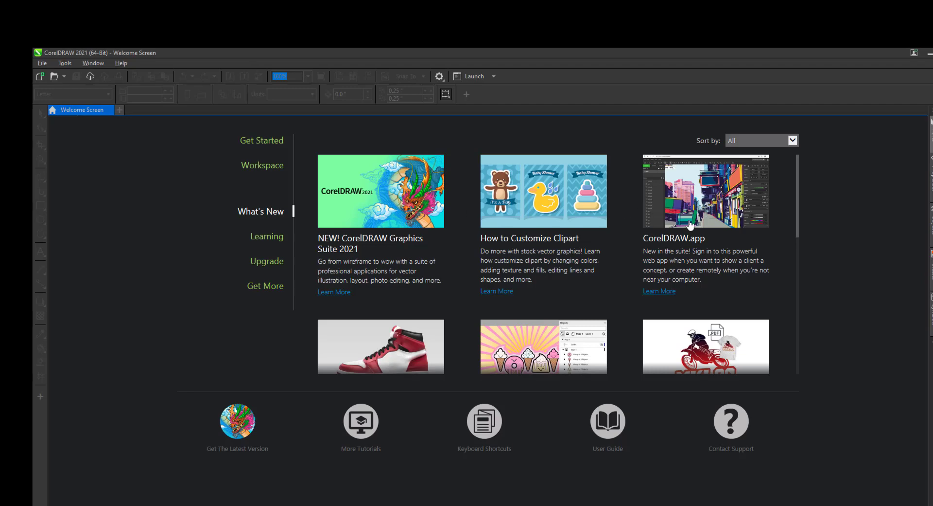
{"action": "scroll", "coordinate": [690, 225], "scroll_direction": "down", "scroll_amount": 5}
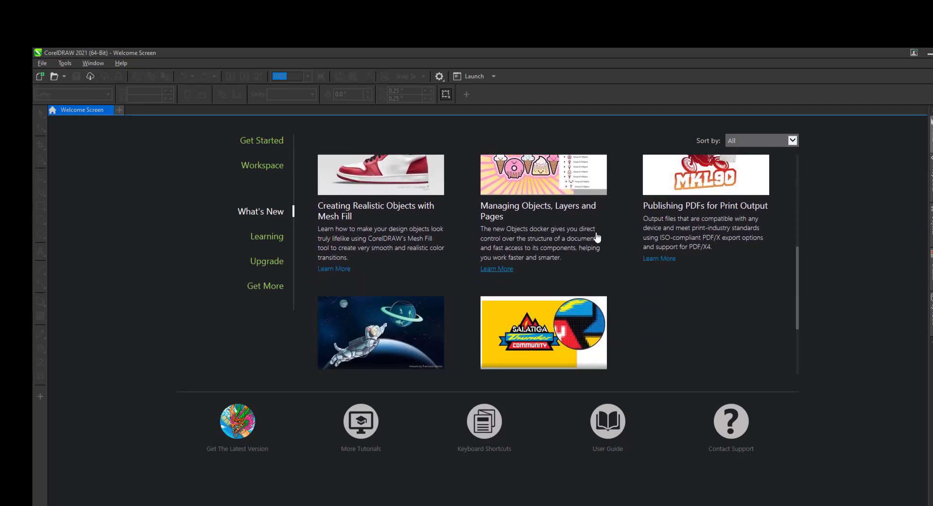
{"action": "scroll", "coordinate": [556, 235], "scroll_direction": "up", "scroll_amount": 6}
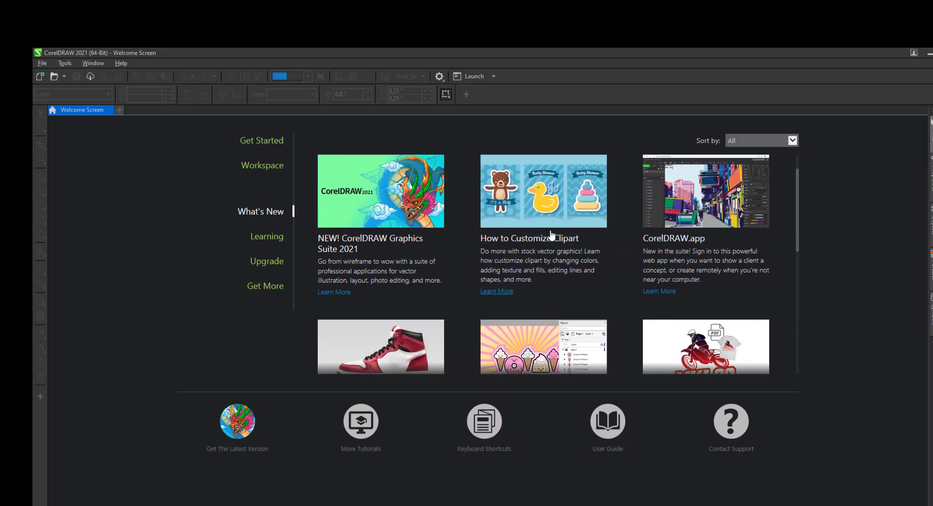
Browse the tutorials on the welcome screen's Learning page.
{"action": "left_click", "coordinate": [267, 242]}
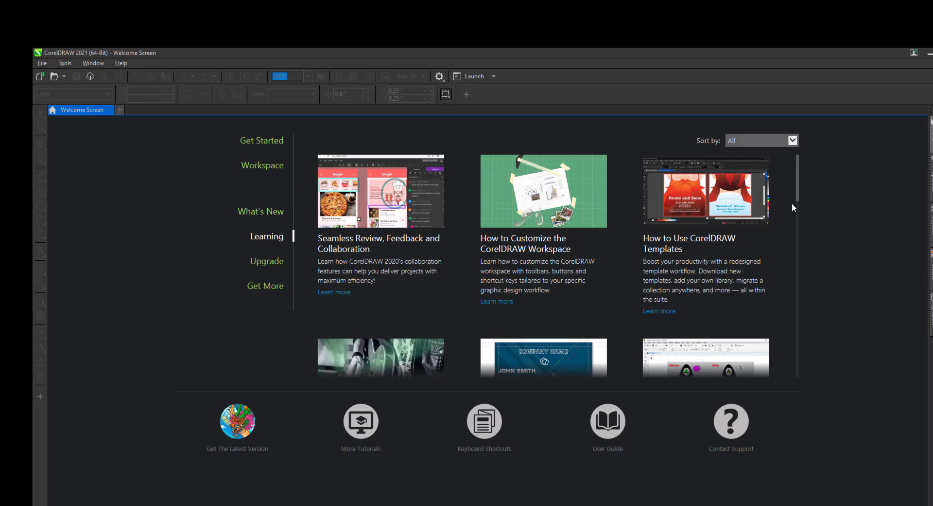
{"action": "left_click_drag", "start_coordinate": [798, 194], "coordinate": [795, 293]}
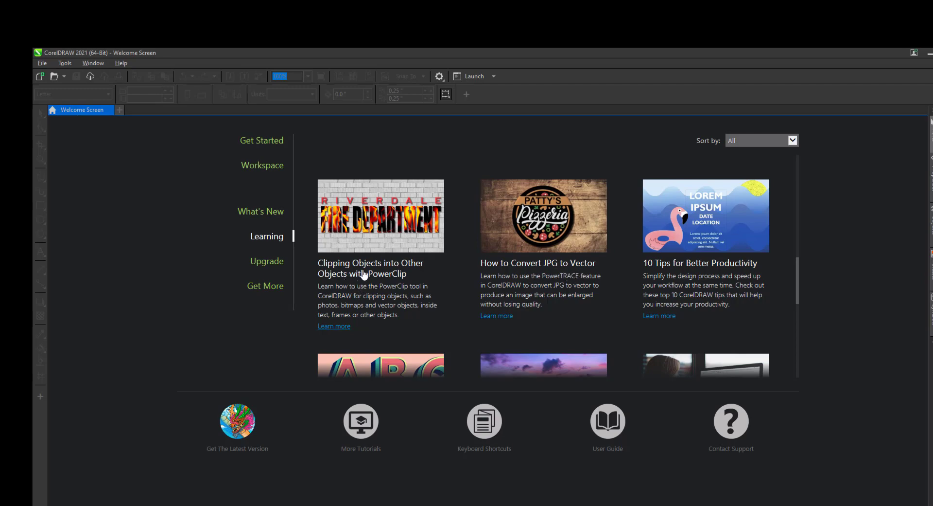
{"action": "scroll", "coordinate": [541, 277], "scroll_direction": "up", "scroll_amount": 2}
{"action": "scroll", "coordinate": [590, 277], "scroll_direction": "up", "scroll_amount": 1}
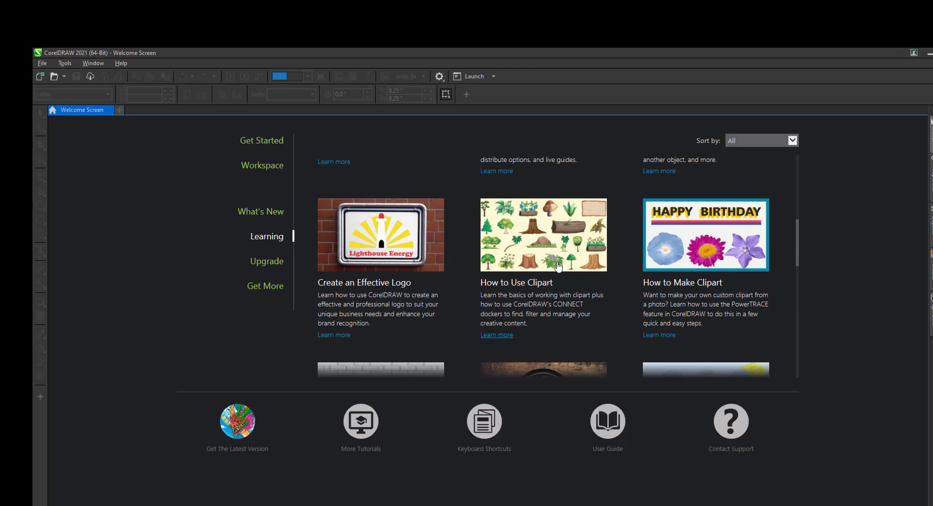
{"action": "scroll", "coordinate": [587, 243], "scroll_direction": "up", "scroll_amount": 2}
{"action": "scroll", "coordinate": [587, 243], "scroll_direction": "up", "scroll_amount": 1}
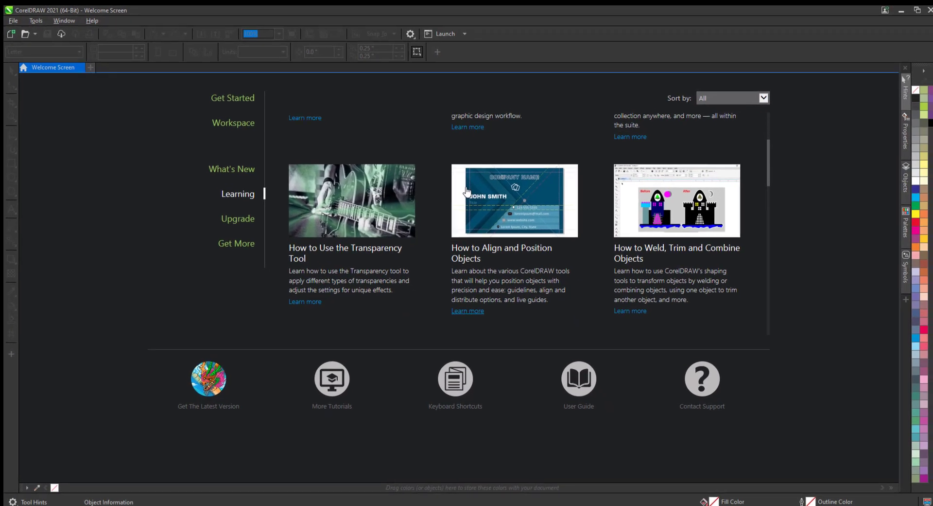
{"action": "scroll", "coordinate": [522, 251], "scroll_direction": "down", "scroll_amount": 2}
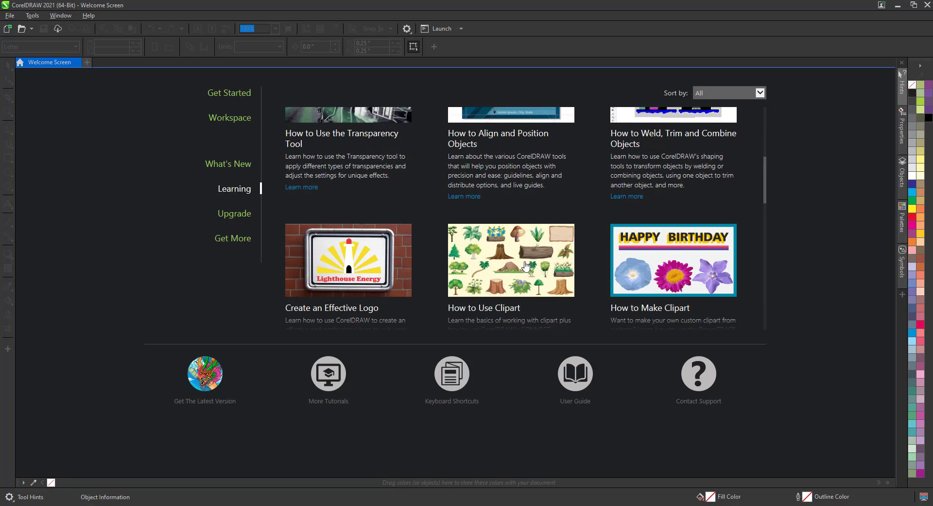
Open the How to Use Clipart tutorial in the browser, play its video, and close the page.
{"action": "left_click", "coordinate": [526, 265]}
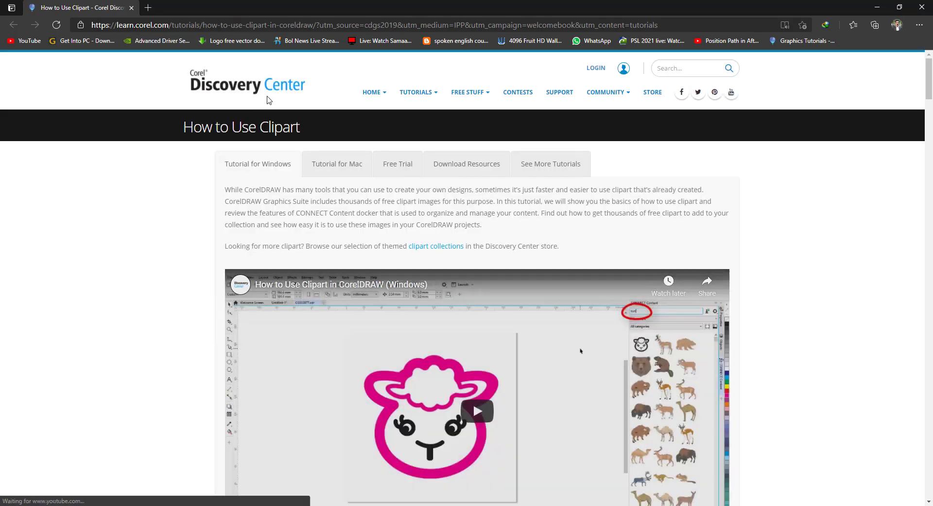
{"action": "scroll", "coordinate": [270, 107], "scroll_direction": "down", "scroll_amount": 1}
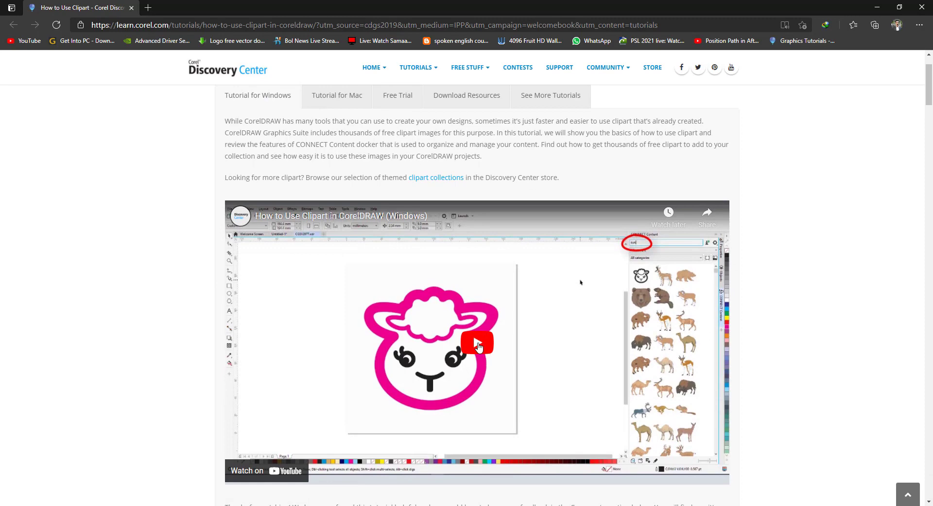
{"action": "left_click", "coordinate": [478, 345]}
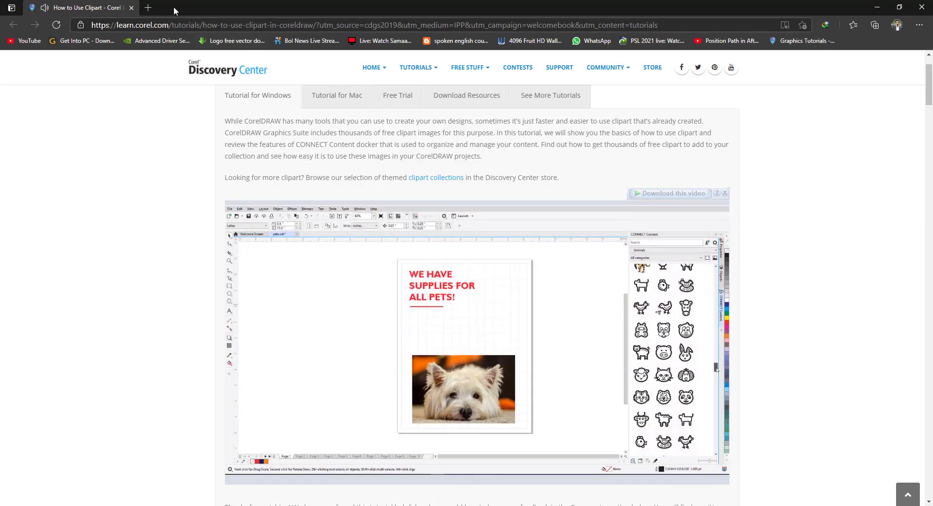
{"action": "left_click", "coordinate": [131, 7]}
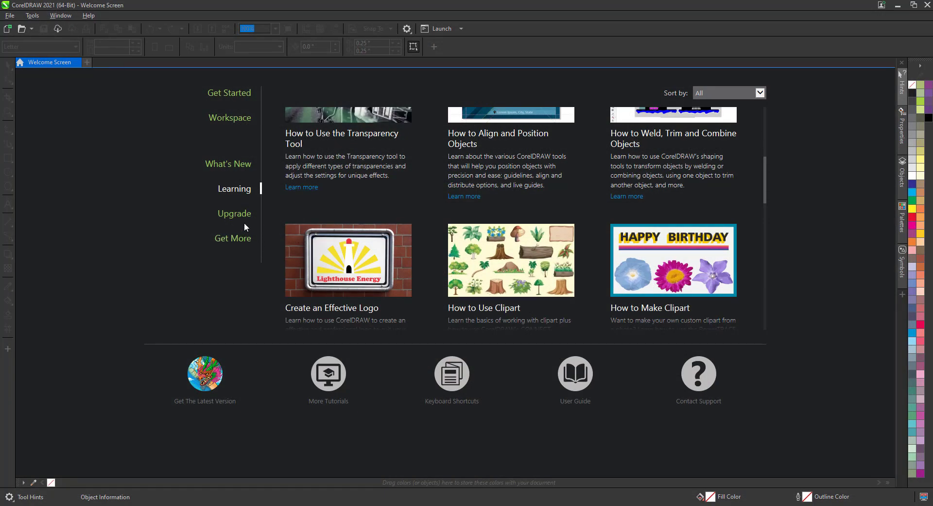
From the Upgrade page, open the Perspective Drawing article, play its tutorial video, and close the web page.
{"action": "left_click", "coordinate": [236, 219]}
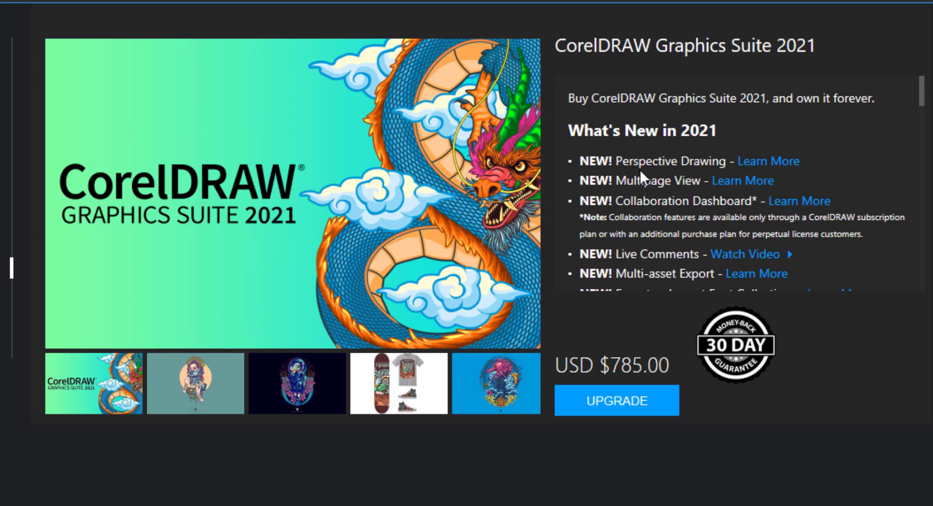
{"action": "left_click", "coordinate": [755, 165]}
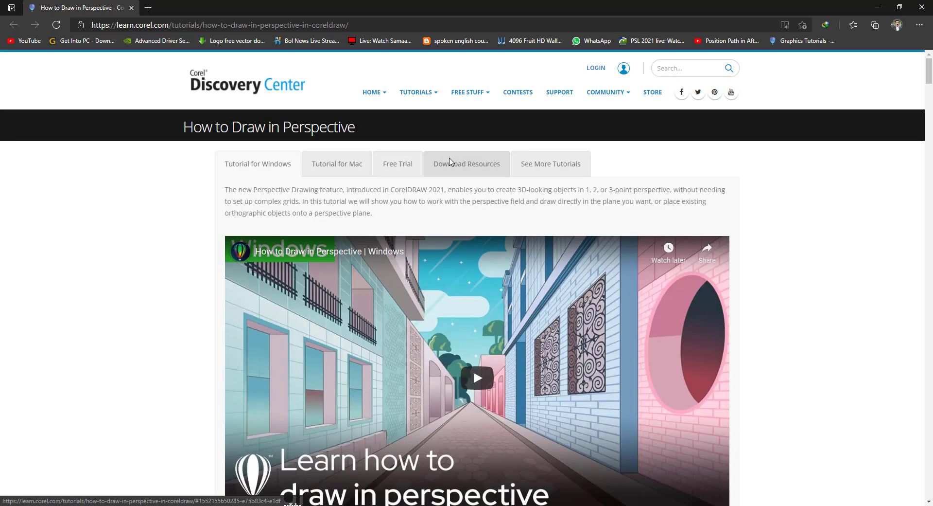
{"action": "scroll", "coordinate": [450, 162], "scroll_direction": "down", "scroll_amount": 3}
{"action": "scroll", "coordinate": [478, 247], "scroll_direction": "up", "scroll_amount": 3}
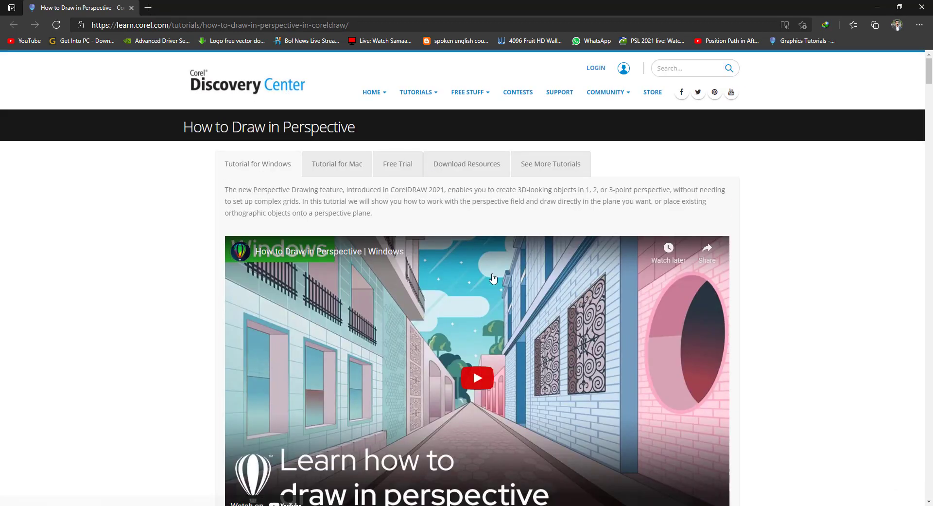
{"action": "scroll", "coordinate": [474, 243], "scroll_direction": "down", "scroll_amount": 3}
{"action": "left_click", "coordinate": [486, 244]}
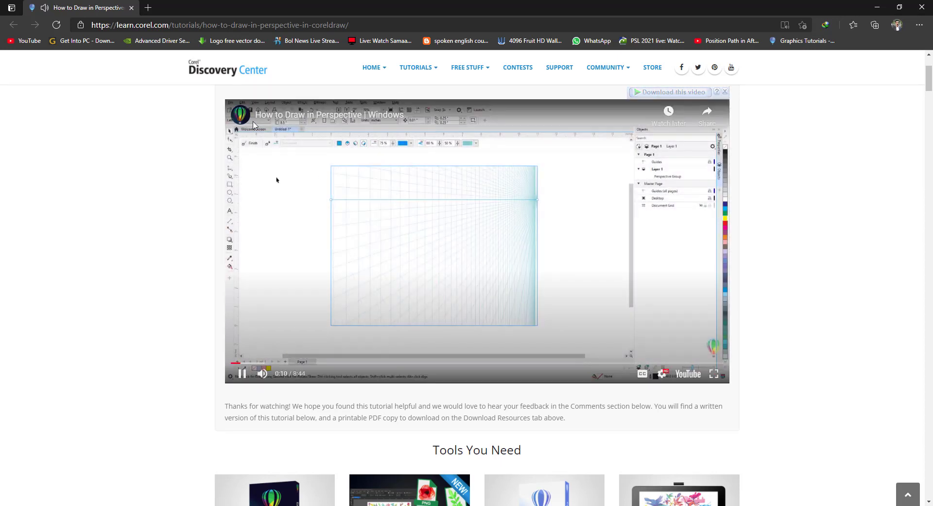
{"action": "left_click", "coordinate": [131, 8]}
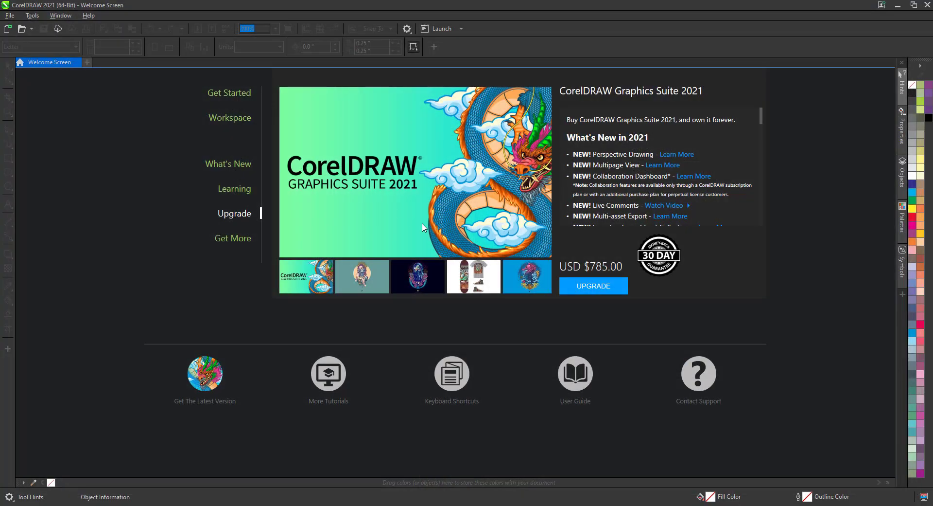
Browse the subscriptions, applications, plugins and vector bundles offered on the Get More page.
{"action": "left_click", "coordinate": [239, 241]}
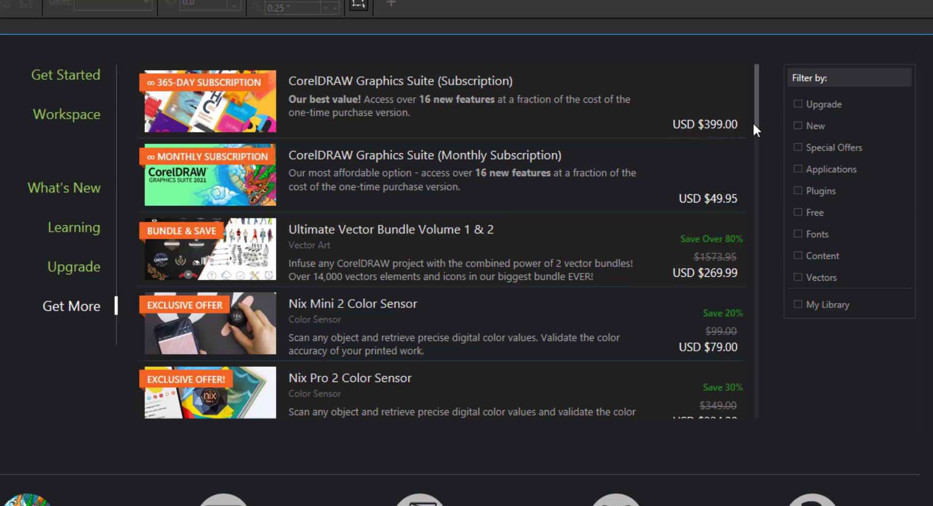
{"action": "mouse_move", "coordinate": [754, 121]}
{"action": "left_mouse_down"}
{"action": "mouse_move", "coordinate": [750, 202]}
{"action": "mouse_move", "coordinate": [721, 311]}
{"action": "mouse_move", "coordinate": [721, 402]}
{"action": "left_mouse_up"}
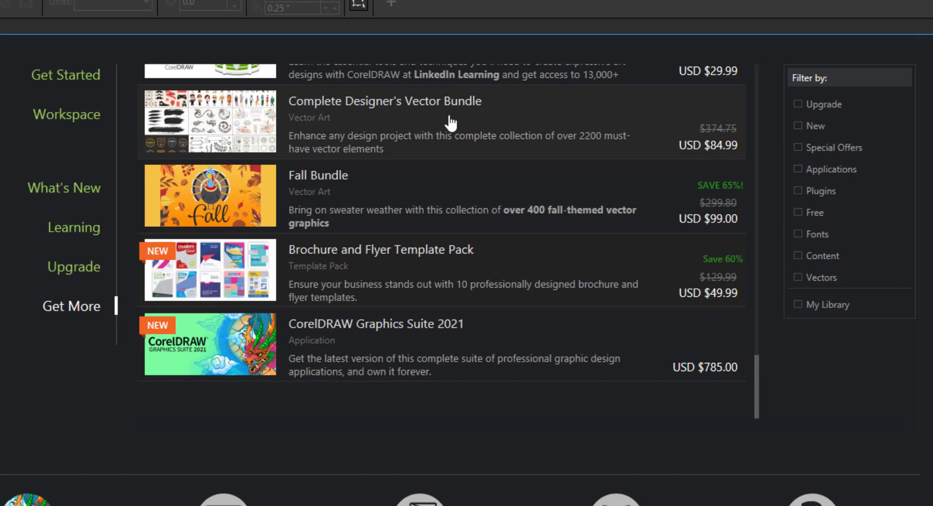
{"action": "scroll", "coordinate": [449, 158], "scroll_direction": "up", "scroll_amount": 8}
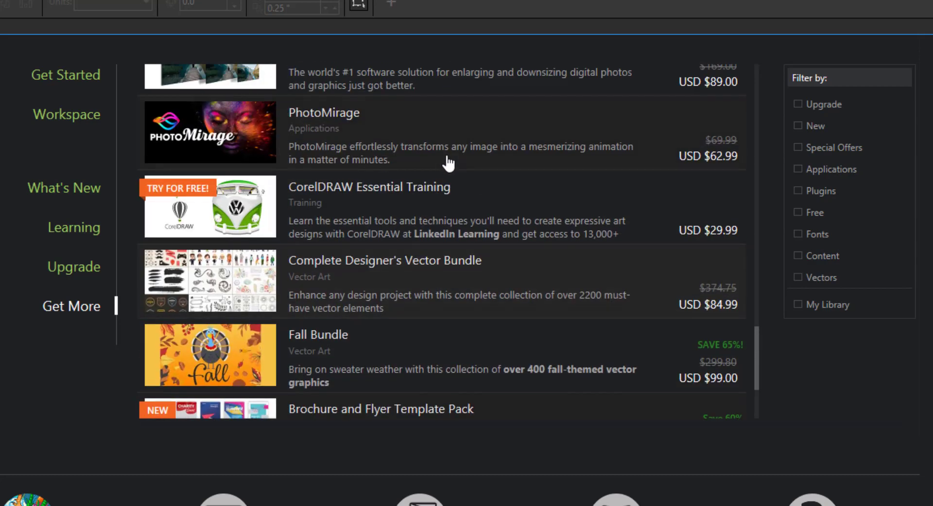
{"action": "scroll", "coordinate": [446, 163], "scroll_direction": "up", "scroll_amount": 5}
{"action": "scroll", "coordinate": [457, 178], "scroll_direction": "up", "scroll_amount": 4}
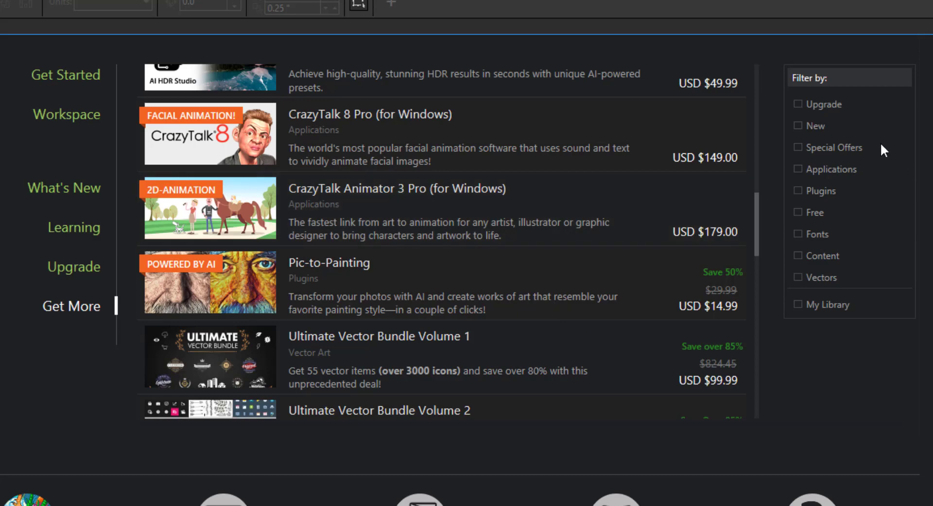
Filter the Get More offers to Free and look through the fill bundles, image packs, Font Pack and Layout Pack.
{"action": "left_click", "coordinate": [798, 212]}
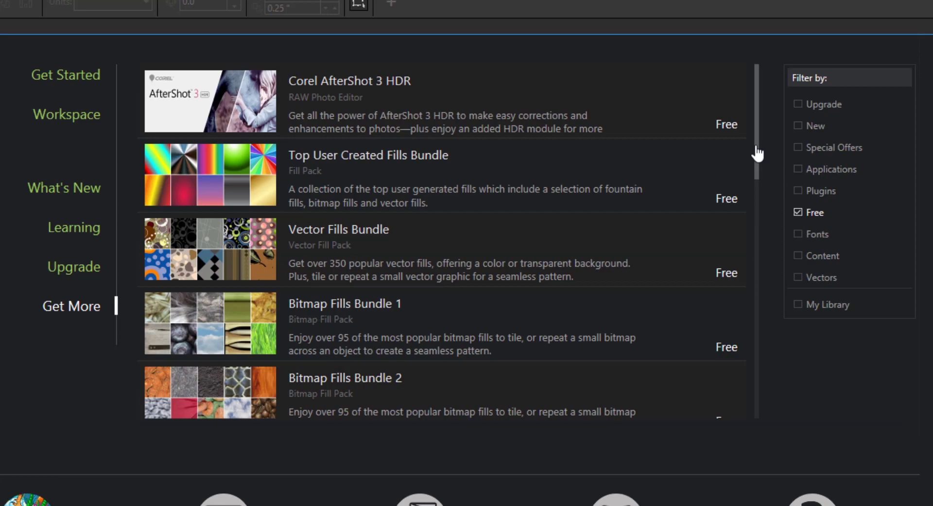
{"action": "left_click_drag", "start_coordinate": [757, 154], "coordinate": [743, 441]}
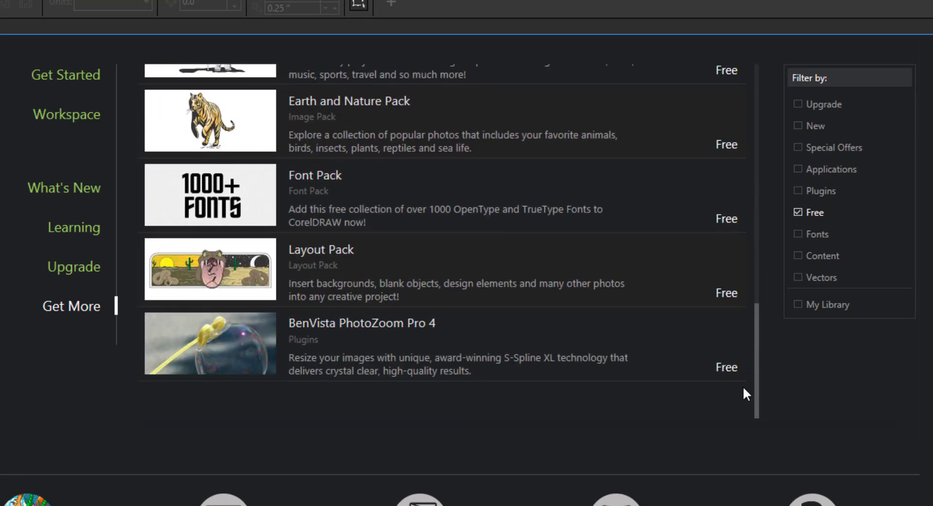
{"action": "left_click_drag", "start_coordinate": [748, 394], "coordinate": [768, 132]}
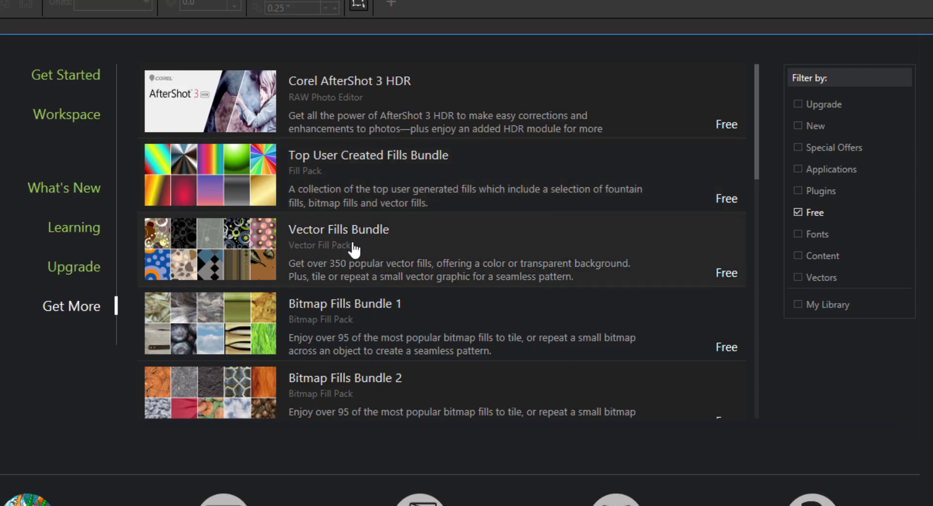
{"action": "scroll", "coordinate": [311, 316], "scroll_direction": "down", "scroll_amount": 3}
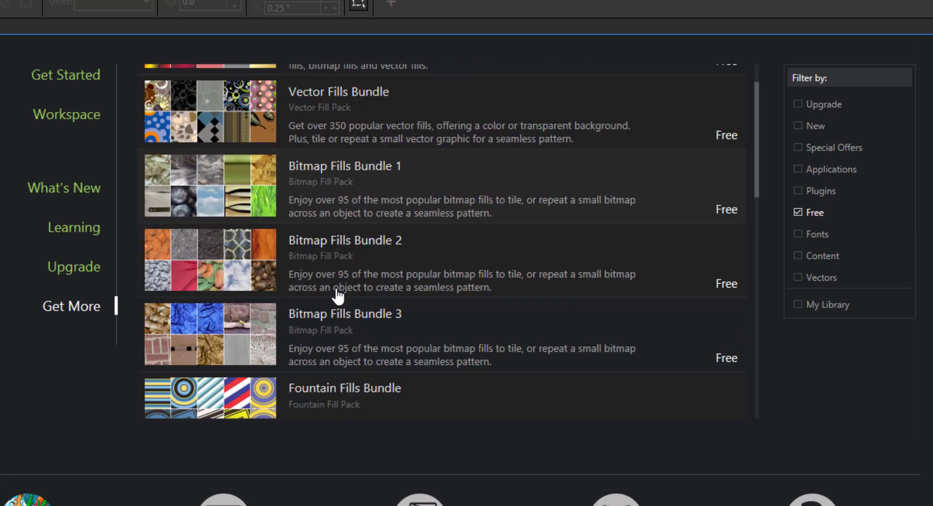
{"action": "scroll", "coordinate": [339, 294], "scroll_direction": "down", "scroll_amount": 2}
{"action": "scroll", "coordinate": [333, 256], "scroll_direction": "down", "scroll_amount": 1}
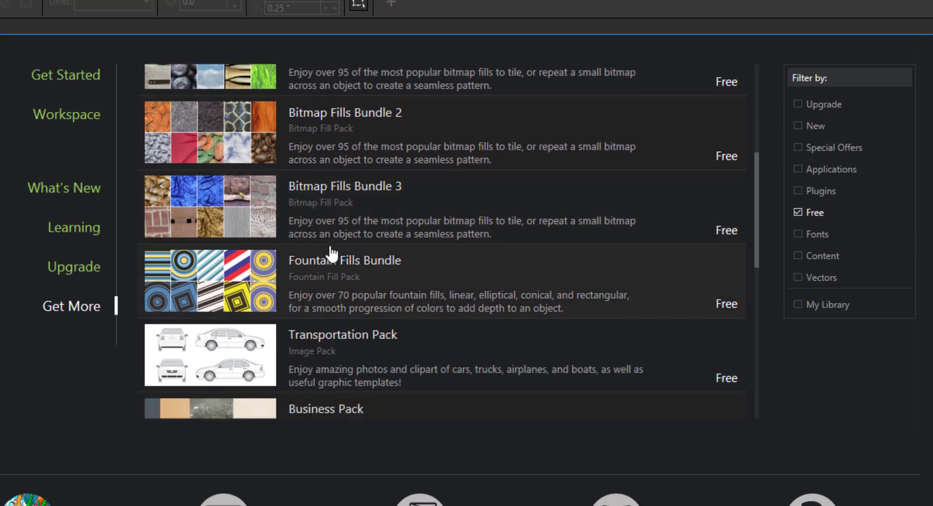
{"action": "scroll", "coordinate": [332, 252], "scroll_direction": "down", "scroll_amount": 2}
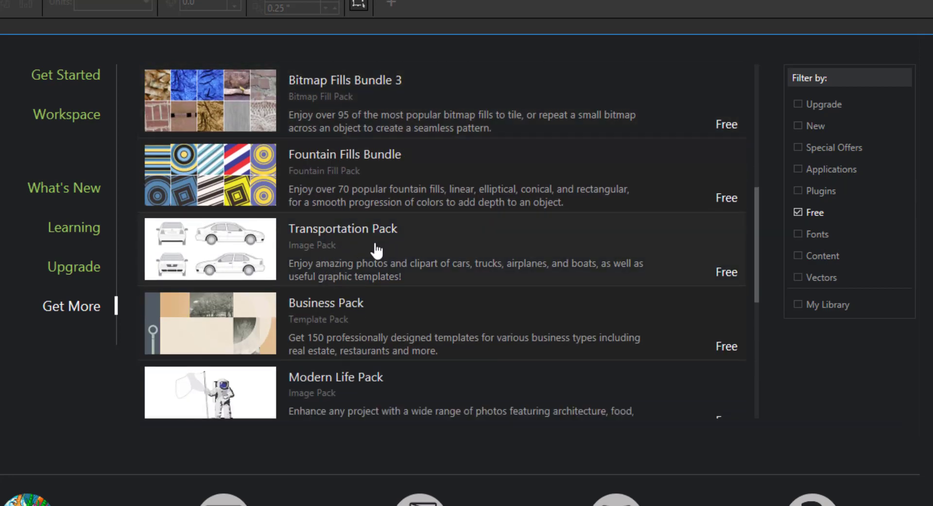
{"action": "scroll", "coordinate": [352, 313], "scroll_direction": "down", "scroll_amount": 1}
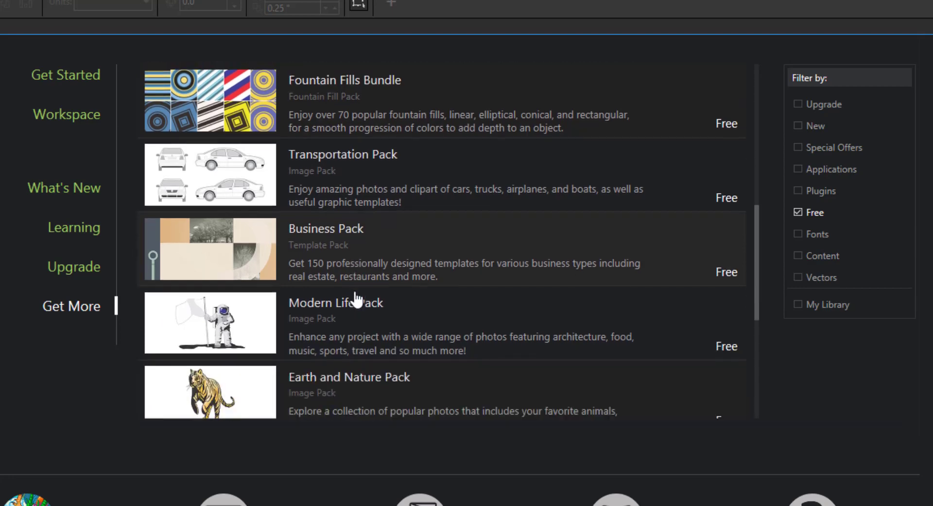
{"action": "scroll", "coordinate": [356, 299], "scroll_direction": "down", "scroll_amount": 2}
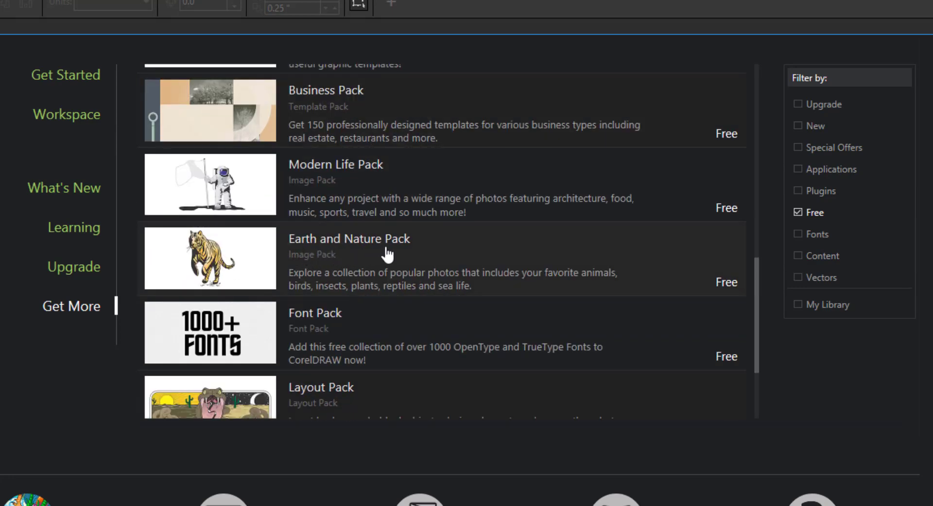
{"action": "scroll", "coordinate": [387, 253], "scroll_direction": "down", "scroll_amount": 2}
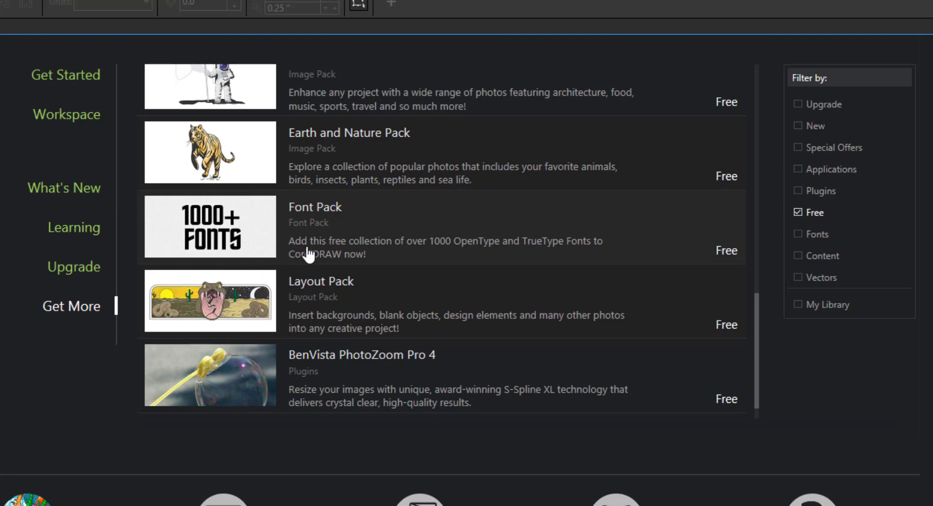
Look through the remaining free fill bundles, image packs and plugins, and open the Font Pack's details.
{"action": "scroll", "coordinate": [308, 252], "scroll_direction": "down", "scroll_amount": 1}
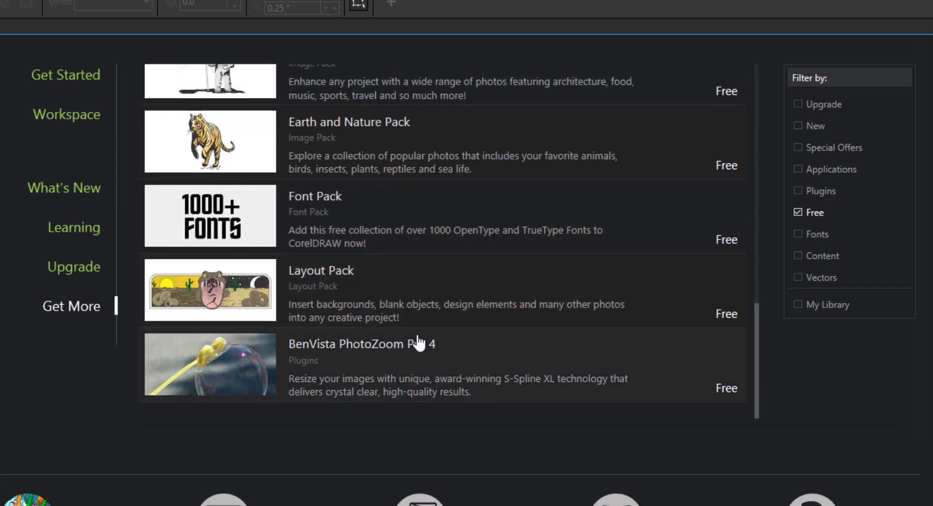
{"action": "scroll", "coordinate": [419, 344], "scroll_direction": "up", "scroll_amount": 12}
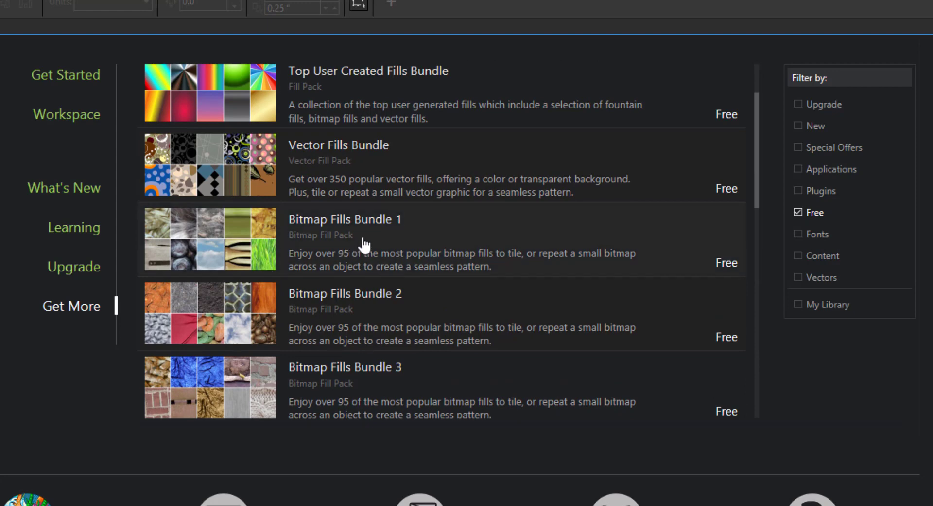
{"action": "scroll", "coordinate": [365, 244], "scroll_direction": "down", "scroll_amount": 5}
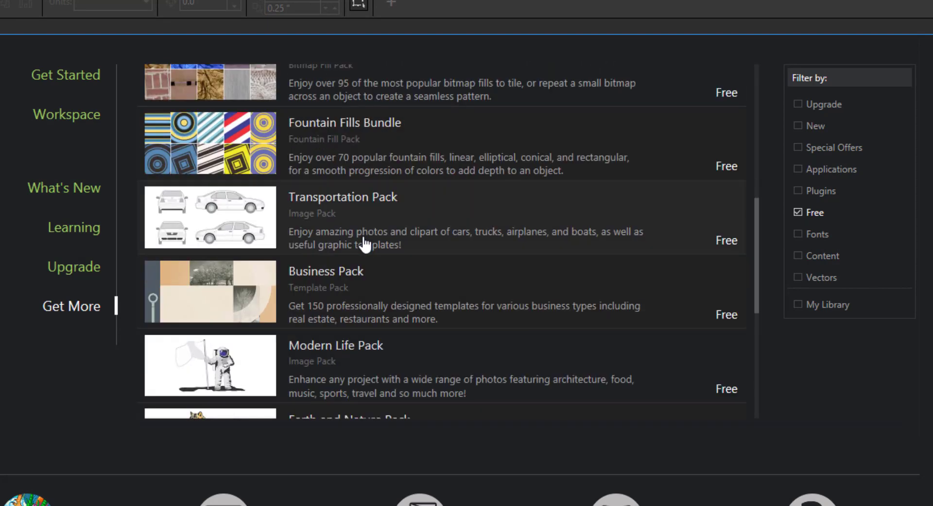
{"action": "scroll", "coordinate": [368, 244], "scroll_direction": "down", "scroll_amount": 3}
{"action": "scroll", "coordinate": [389, 262], "scroll_direction": "down", "scroll_amount": 3}
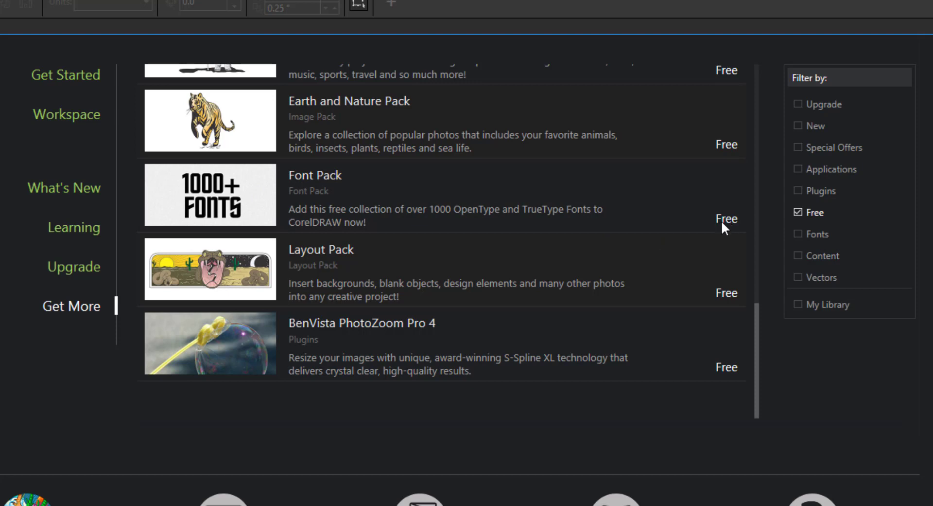
{"action": "left_click", "coordinate": [323, 180]}
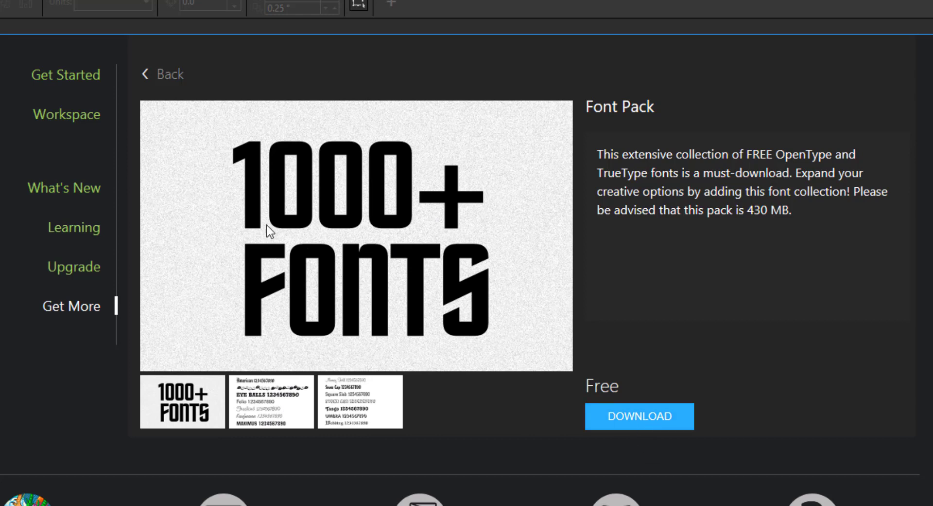
Return to the Get Started page and create a one-page portrait Letter document in CMYK at 300 dpi.
{"action": "left_click", "coordinate": [68, 77]}
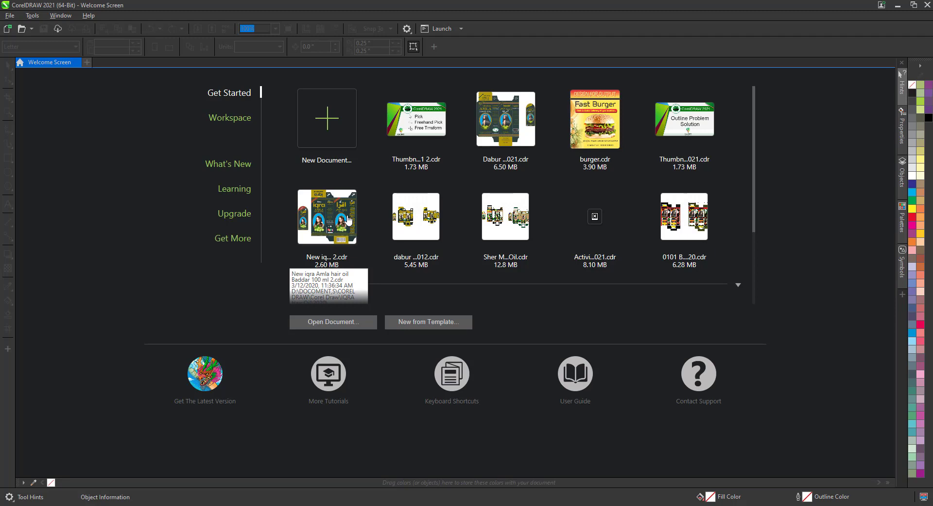
{"action": "left_click", "coordinate": [87, 62]}
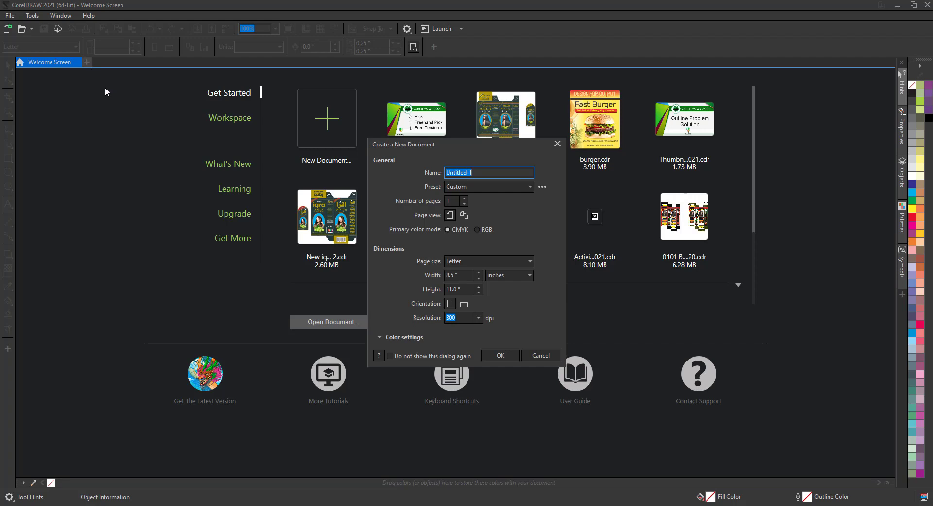
{"action": "left_click", "coordinate": [509, 358]}
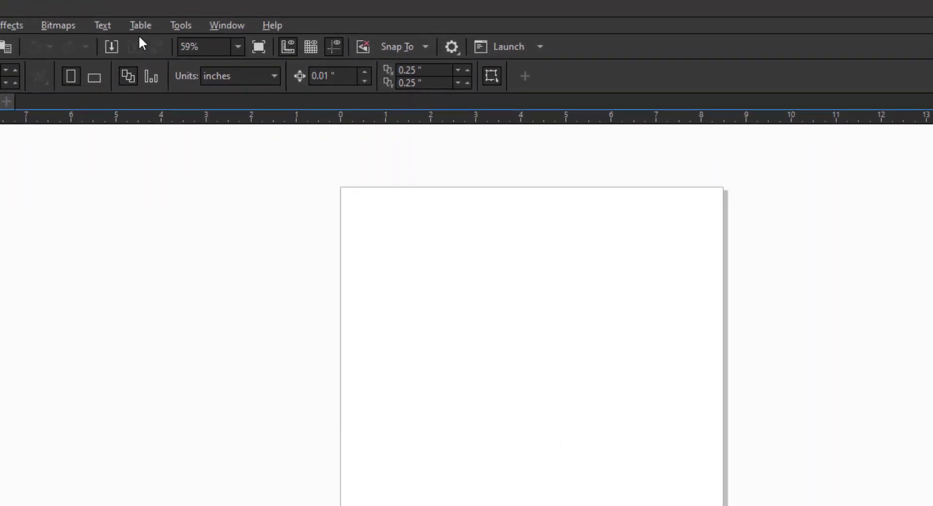
In the CorelDRAW General options, set the program's start-up behaviour to Start a new document and apply it.
{"action": "left_click", "coordinate": [179, 28]}
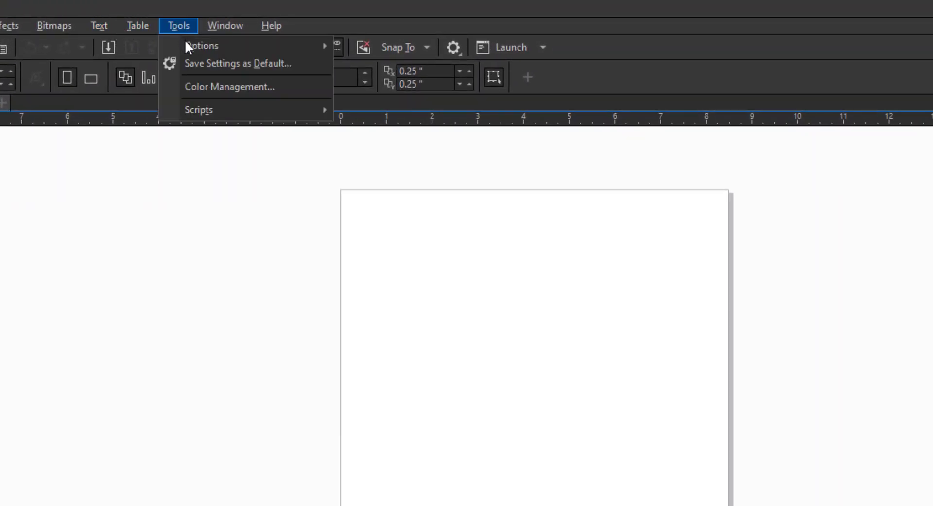
{"action": "mouse_move", "coordinate": [191, 45]}
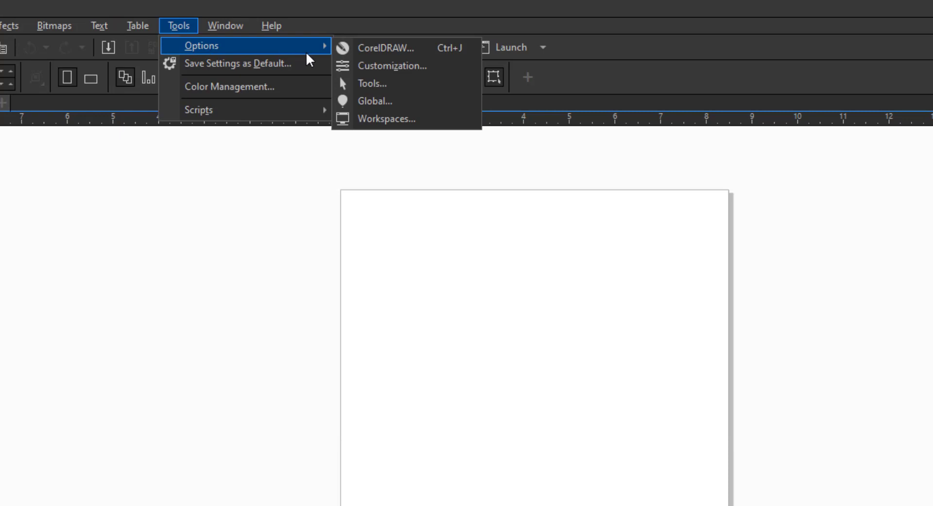
{"action": "left_click", "coordinate": [406, 51]}
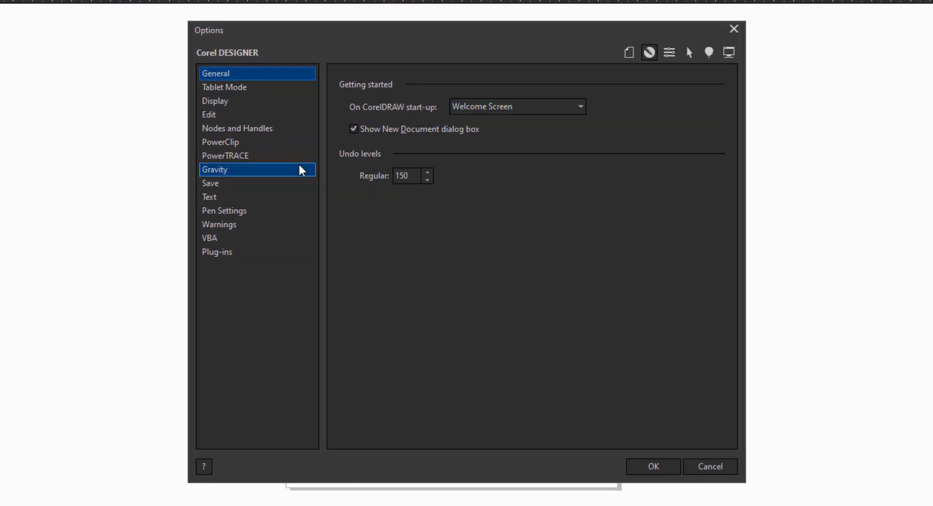
{"action": "left_click", "coordinate": [522, 110]}
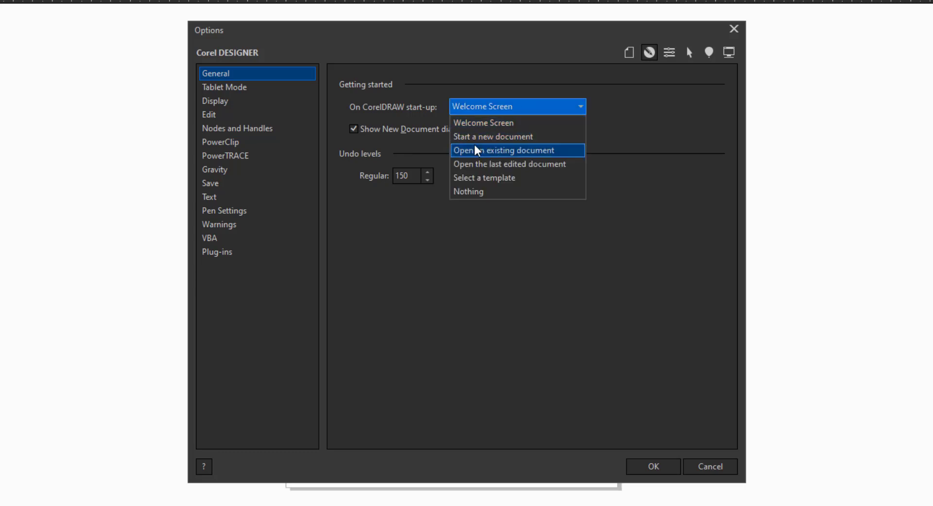
{"action": "left_click", "coordinate": [507, 140]}
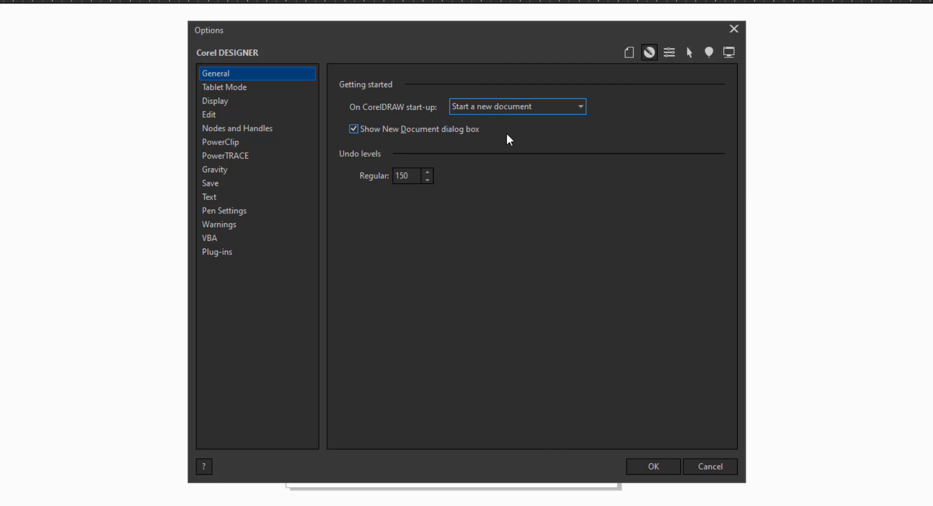
{"action": "left_click", "coordinate": [657, 468]}
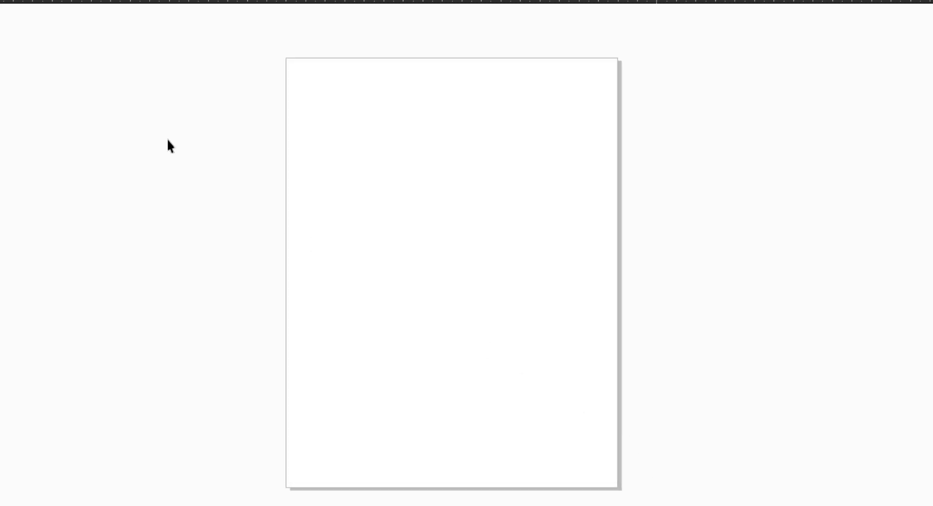
Close the open document and the welcome screen, and exit CorelDRAW.
{"action": "left_click", "coordinate": [63, 27]}
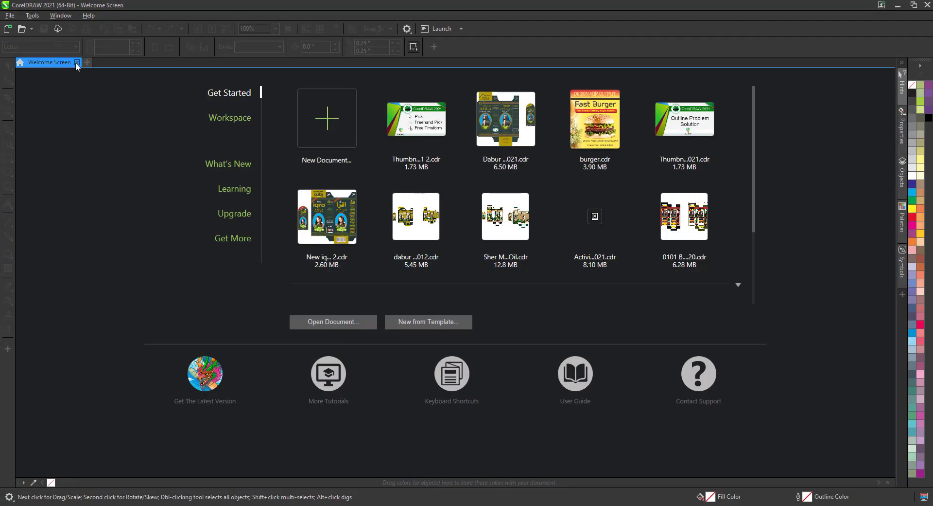
{"action": "left_click", "coordinate": [77, 62]}
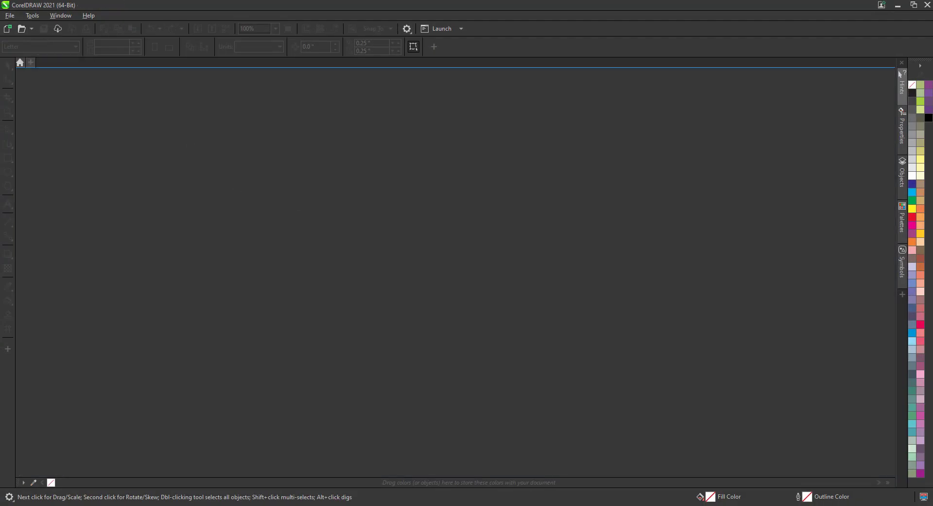
{"action": "left_click", "coordinate": [928, 5]}
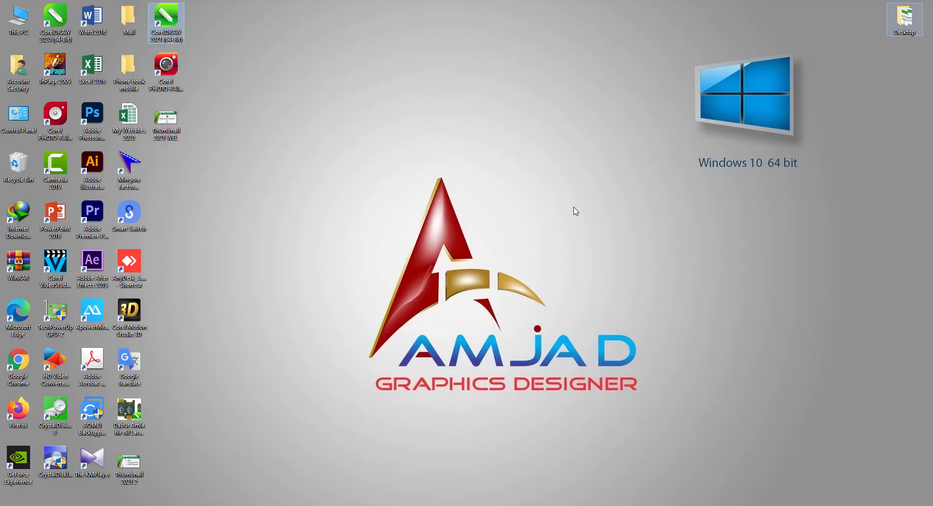
Relaunch CorelDRAW 2021 and create the start-up document as a portrait Letter page in CMYK at 300 dpi.
{"action": "double_click", "coordinate": [175, 28]}
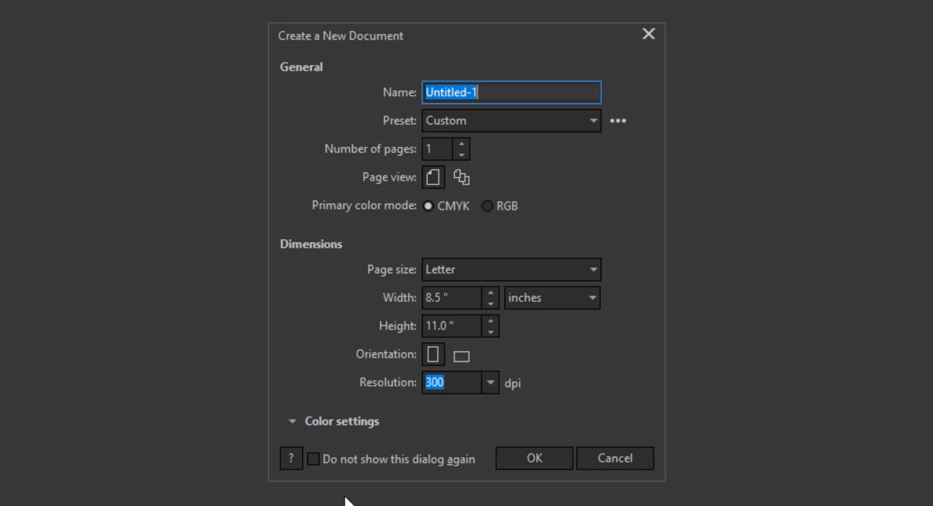
{"action": "left_click", "coordinate": [313, 458]}
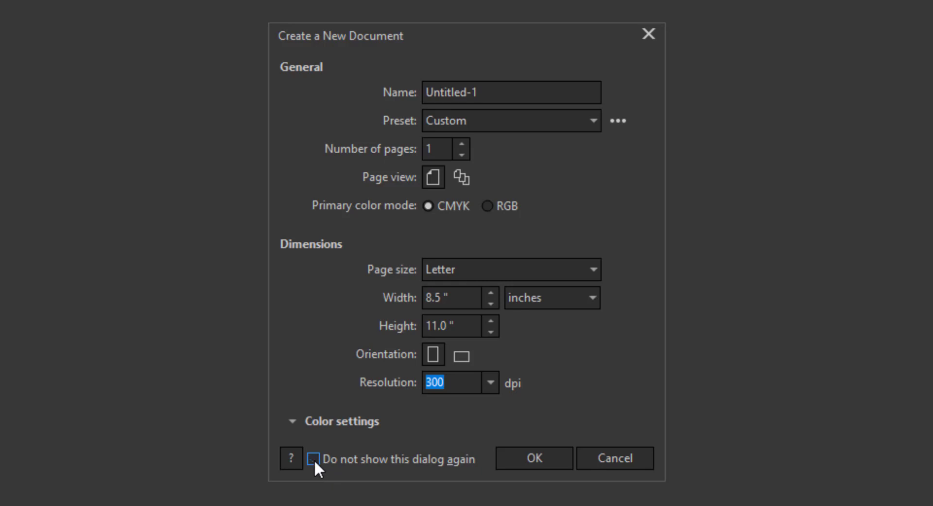
{"action": "left_click", "coordinate": [535, 459]}
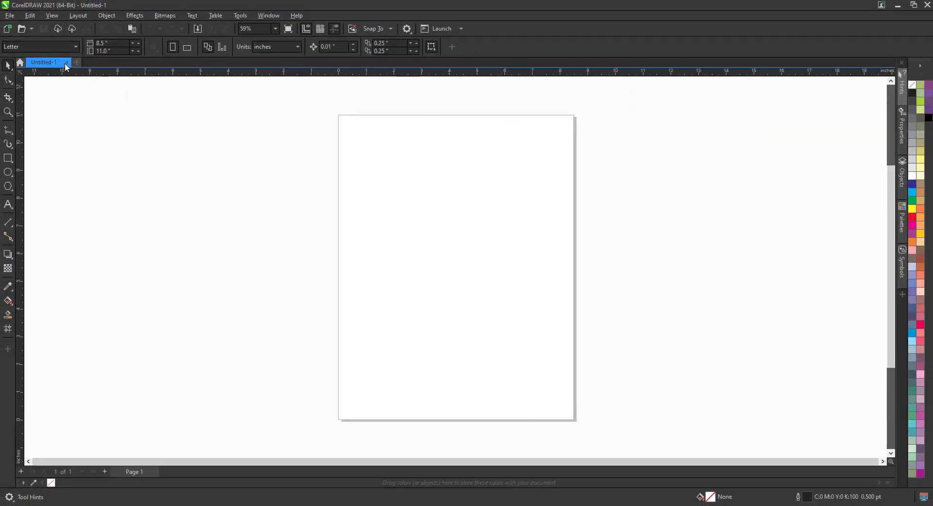
Create a second Letter document with "Do not show this dialog again" enabled, and add a third document.
{"action": "left_click", "coordinate": [75, 61]}
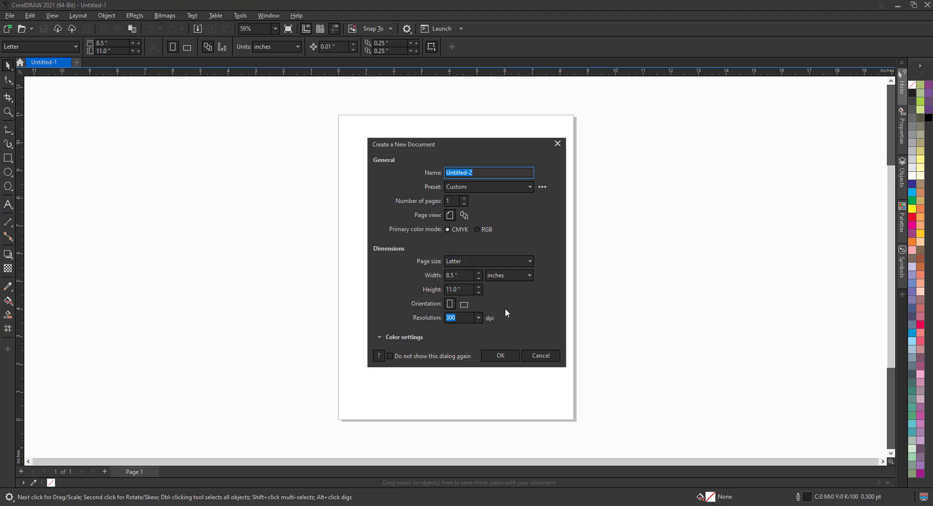
{"action": "left_click", "coordinate": [392, 358]}
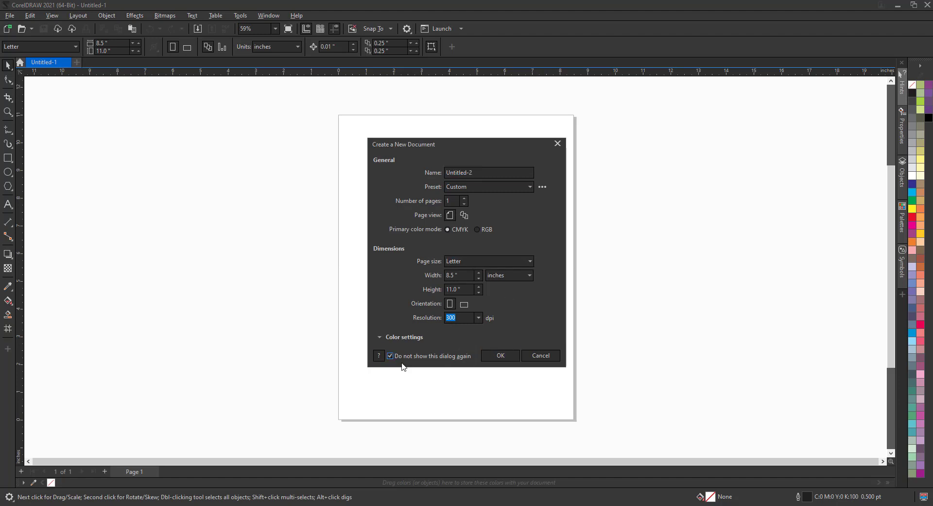
{"action": "left_click", "coordinate": [500, 358]}
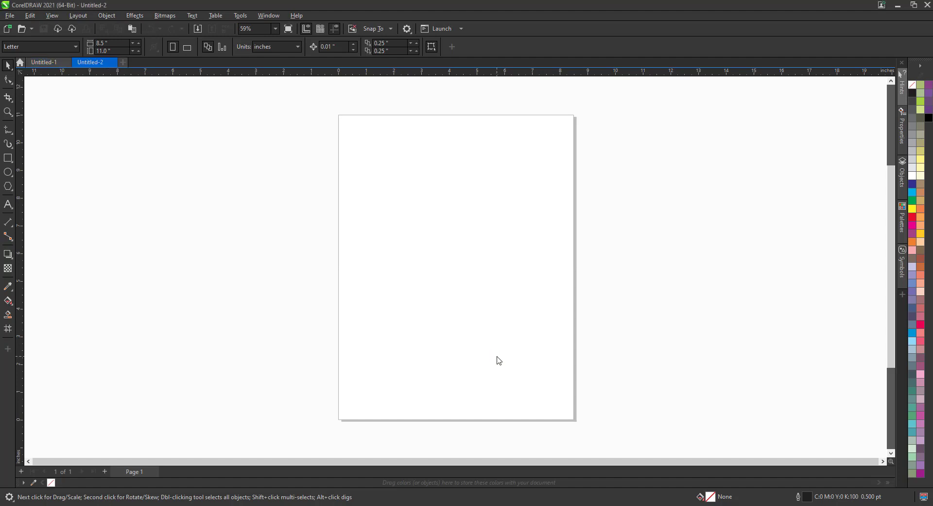
{"action": "left_click", "coordinate": [123, 62]}
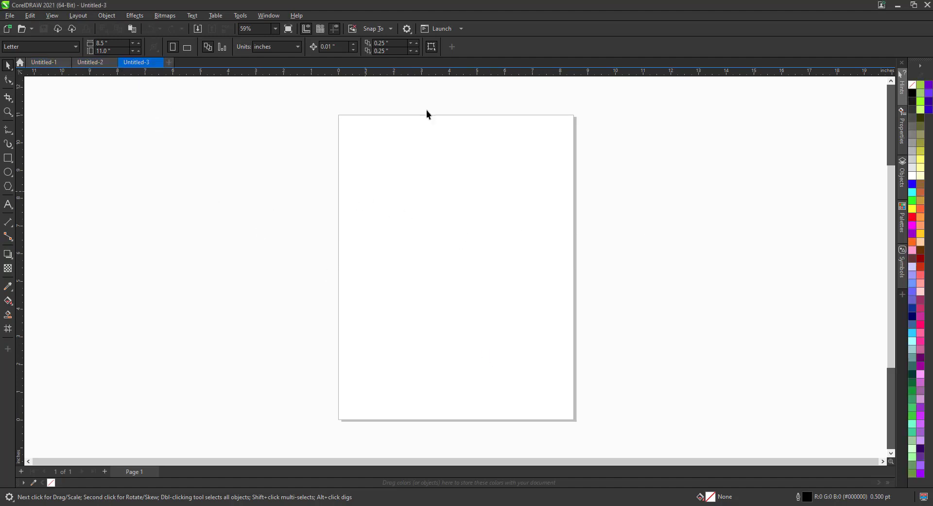
Exit CorelDRAW with its open documents and launch CorelDRAW 2021 again.
{"action": "left_click", "coordinate": [927, 5]}
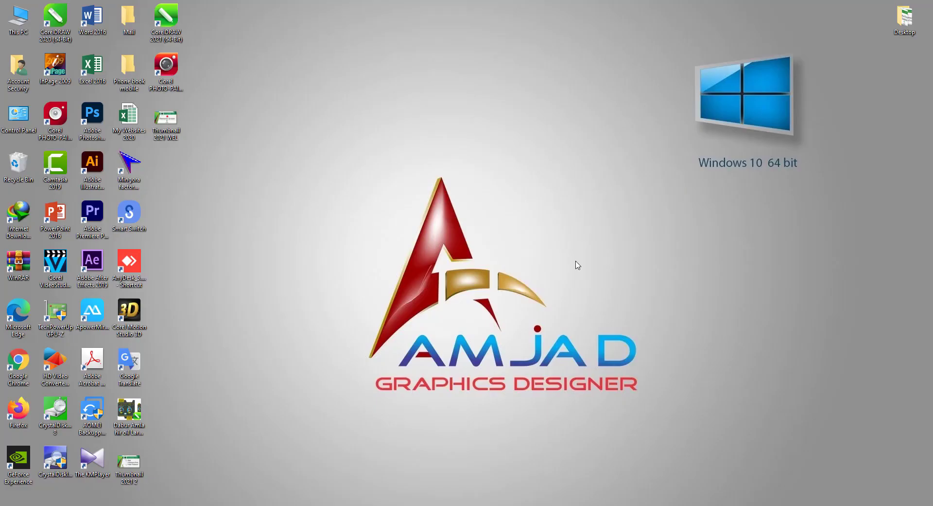
{"action": "double_click", "coordinate": [165, 33]}
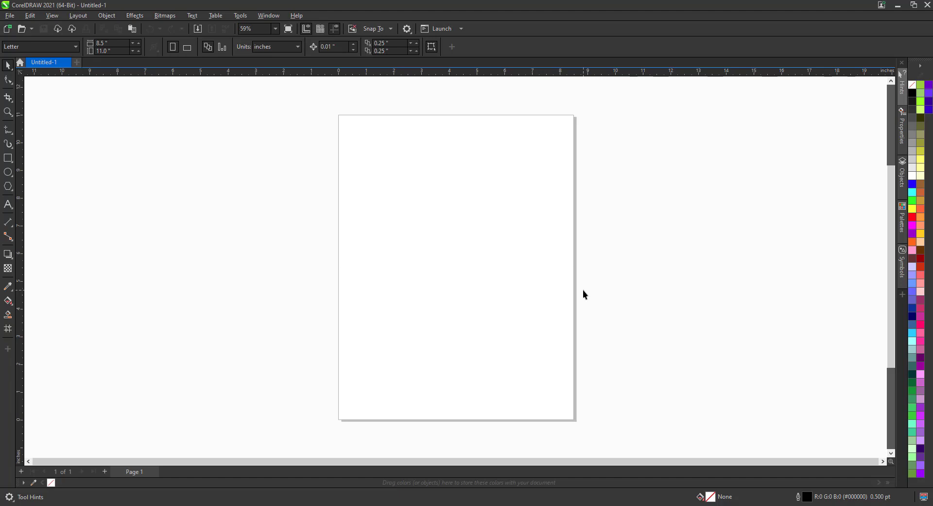
{"action": "left_click", "coordinate": [8, 69]}
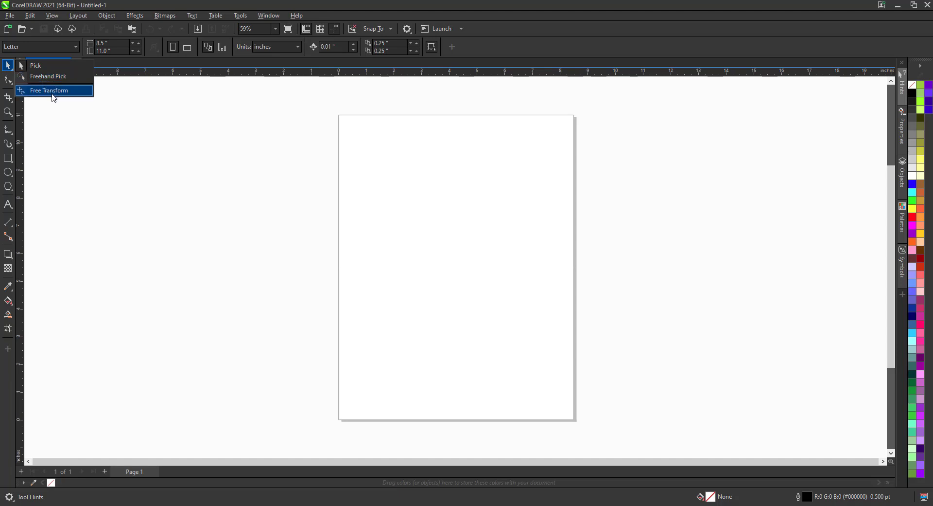
{"action": "left_click", "coordinate": [108, 134]}
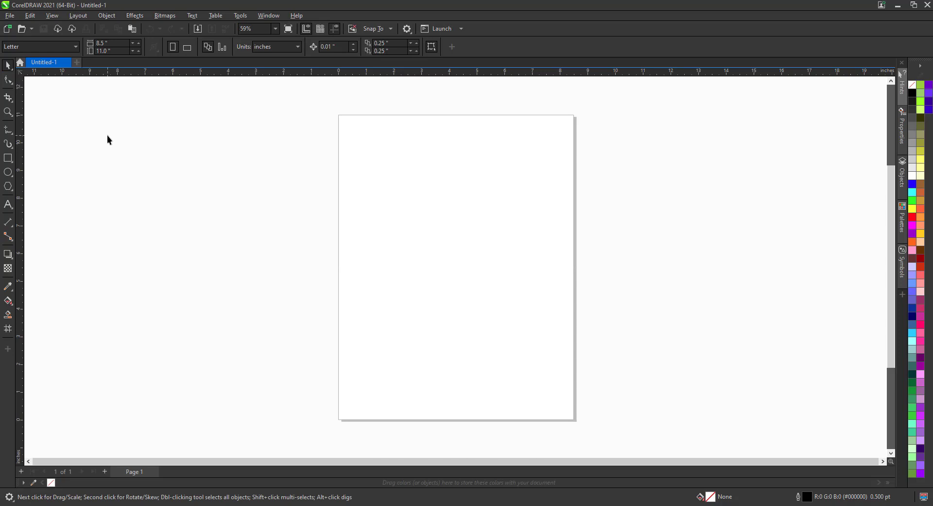